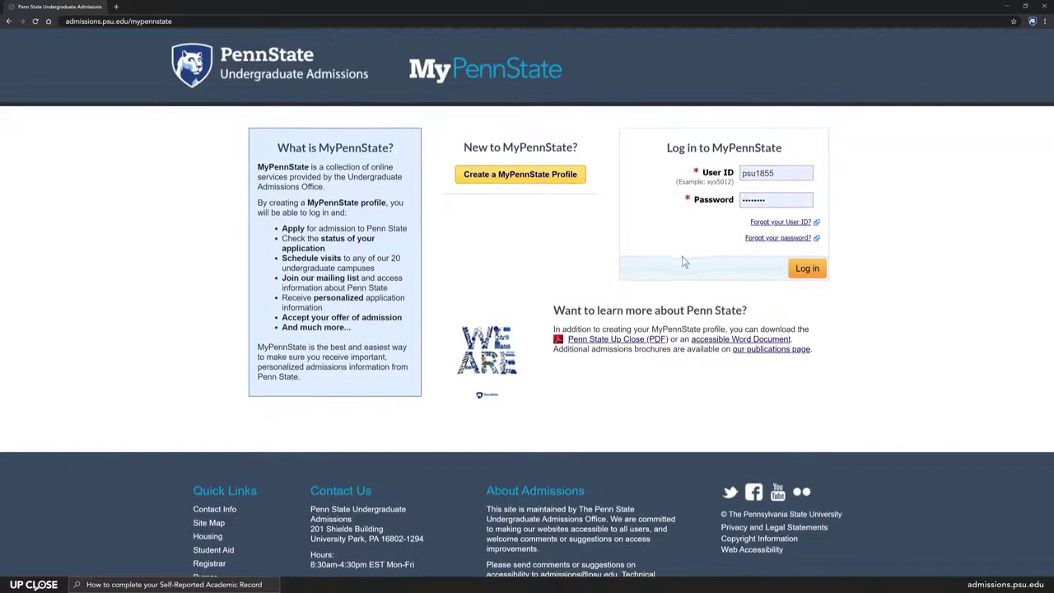
Log in to MyPennState, open the Self-Reported Academic Record, and continue past its instructions for coursework and grade entry.
click(812, 274)
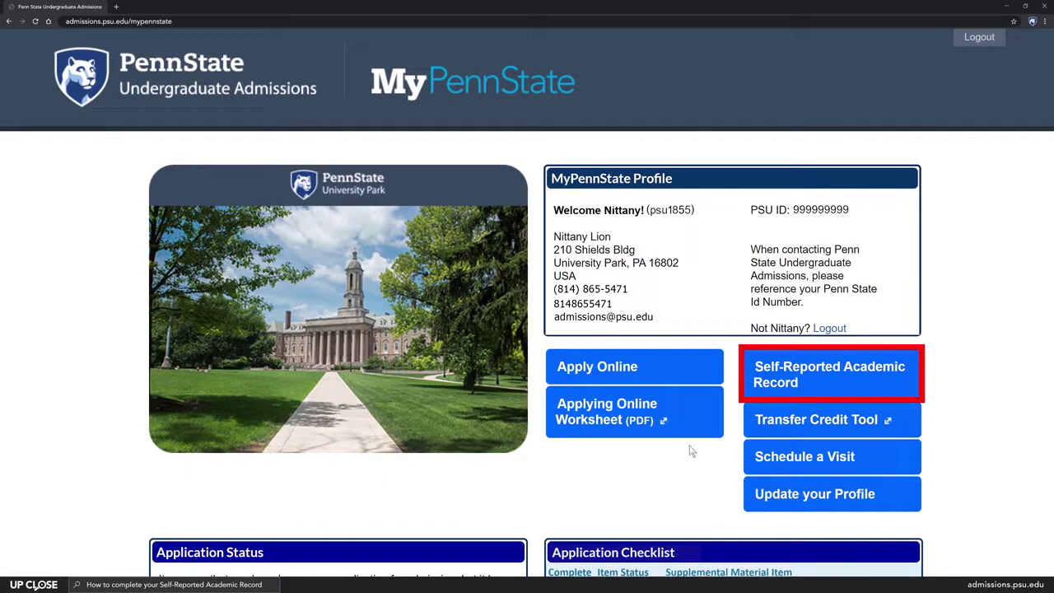
click(821, 378)
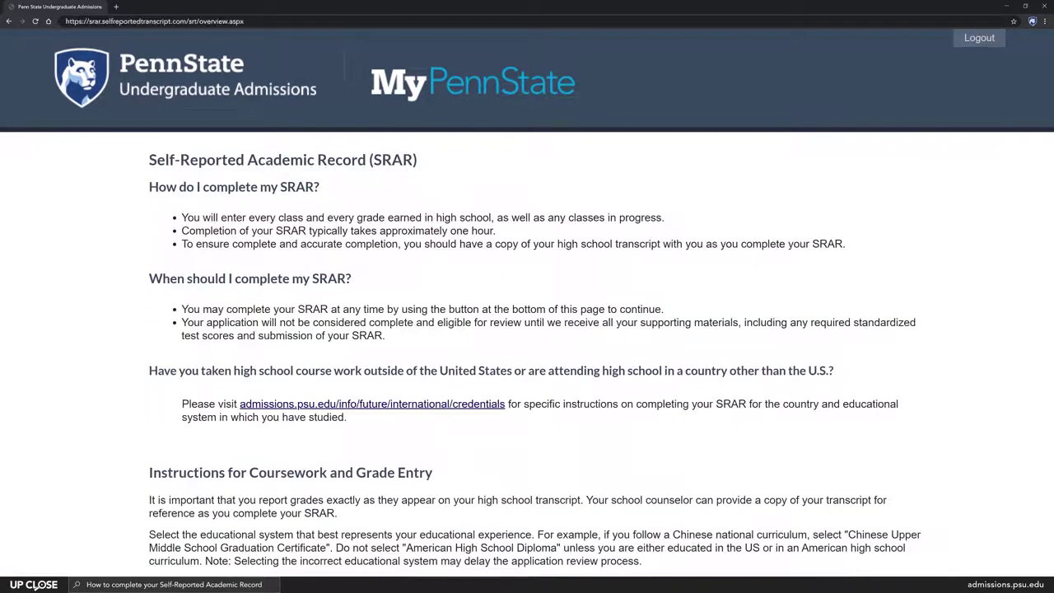
scroll(527, 303, down, 2)
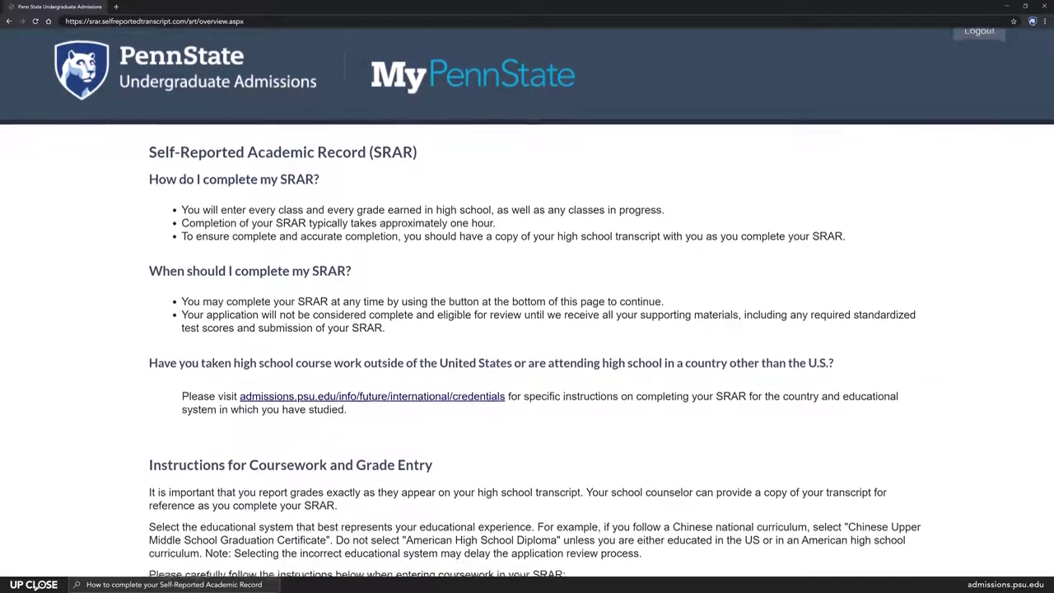
scroll(527, 303, down, 3)
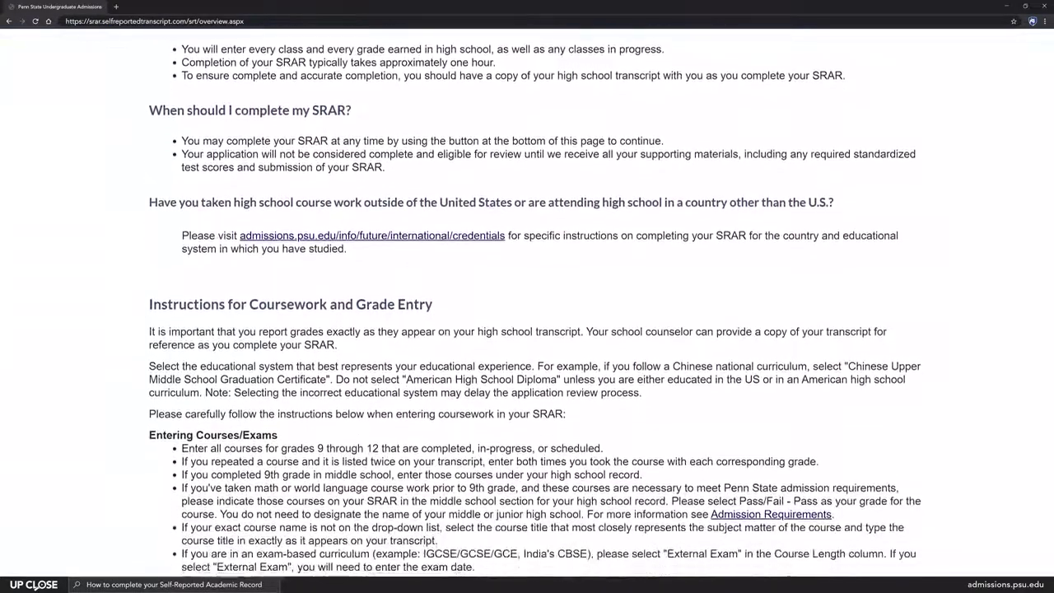
scroll(527, 303, down, 3)
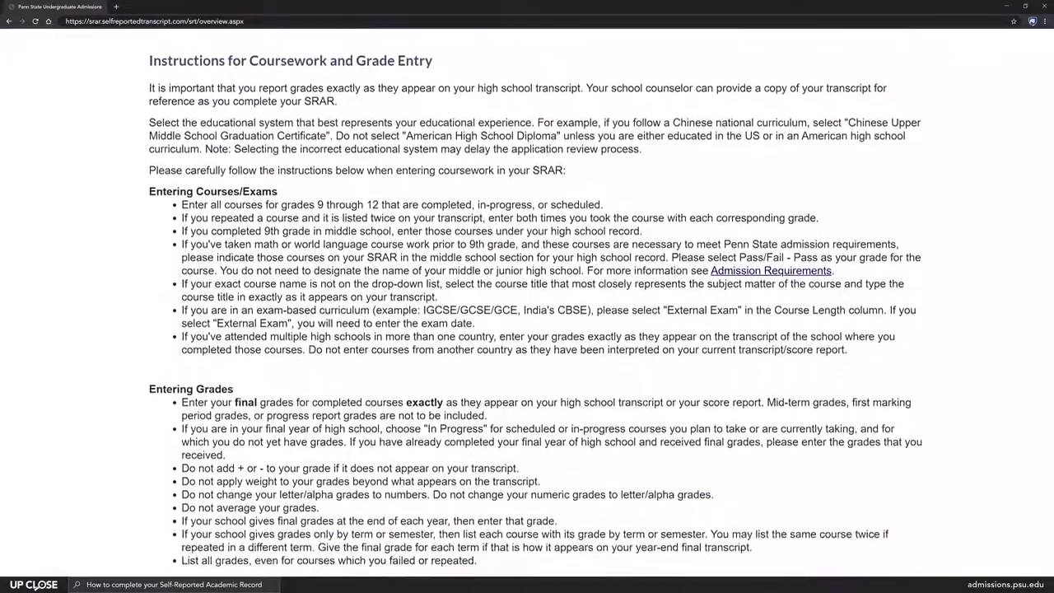
scroll(527, 303, down, 1)
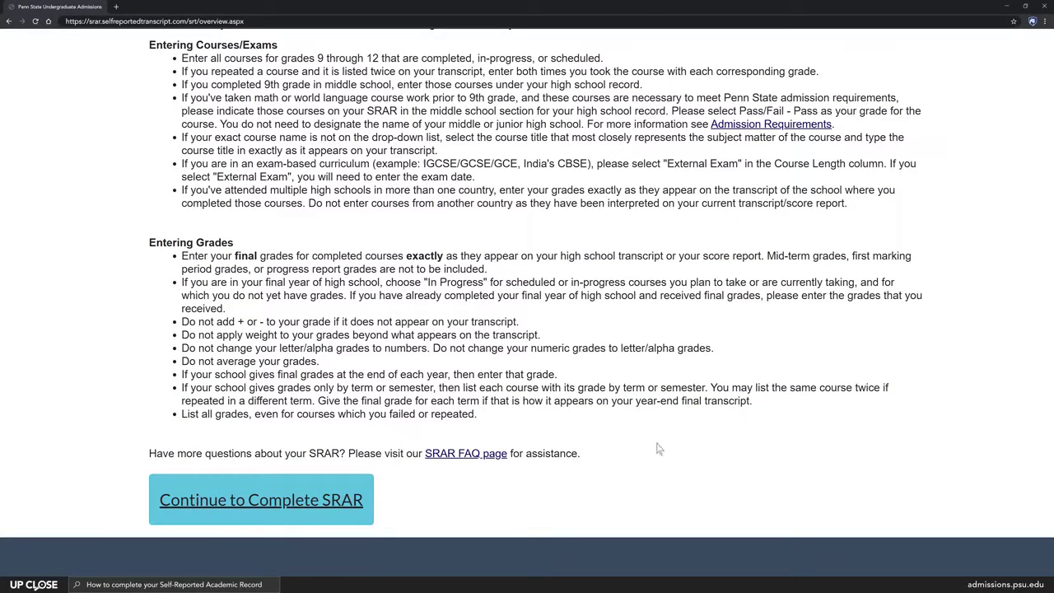
click(245, 514)
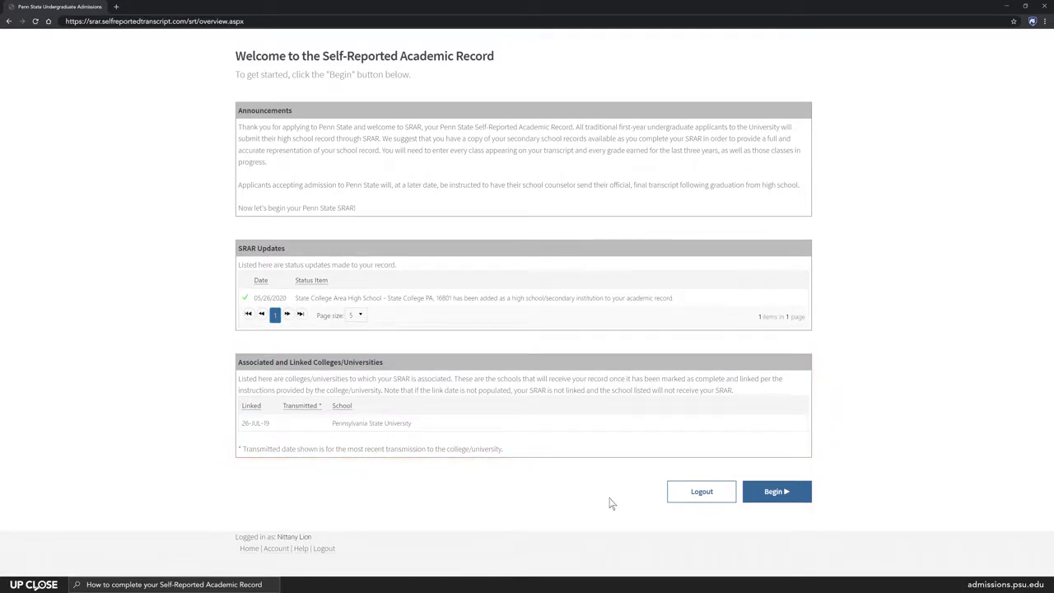
Begin the record and add State College Area High School, searched under United States and Pennsylvania, as the high school attended.
click(775, 499)
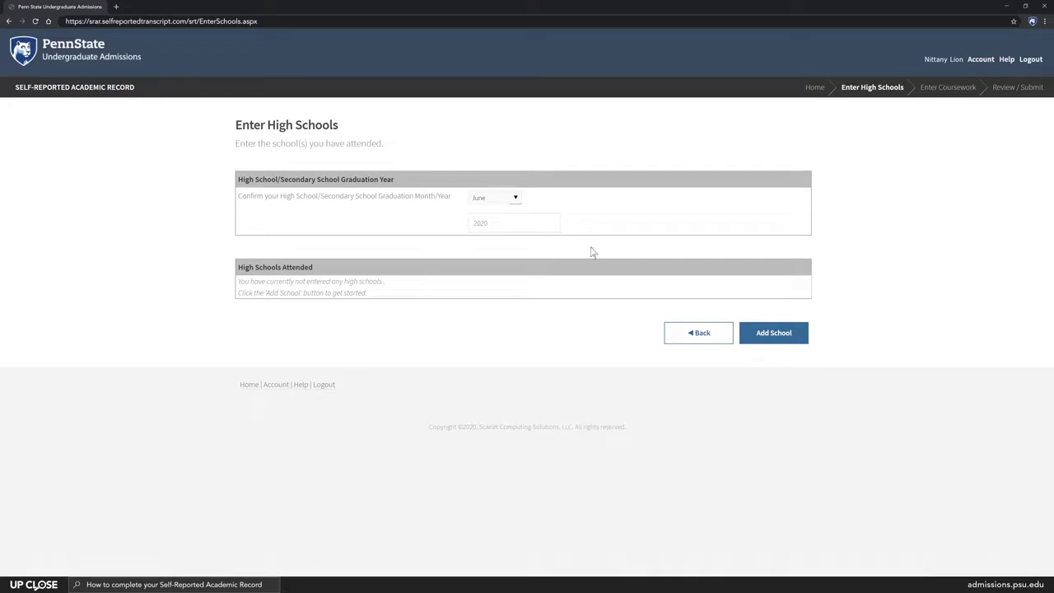
click(773, 338)
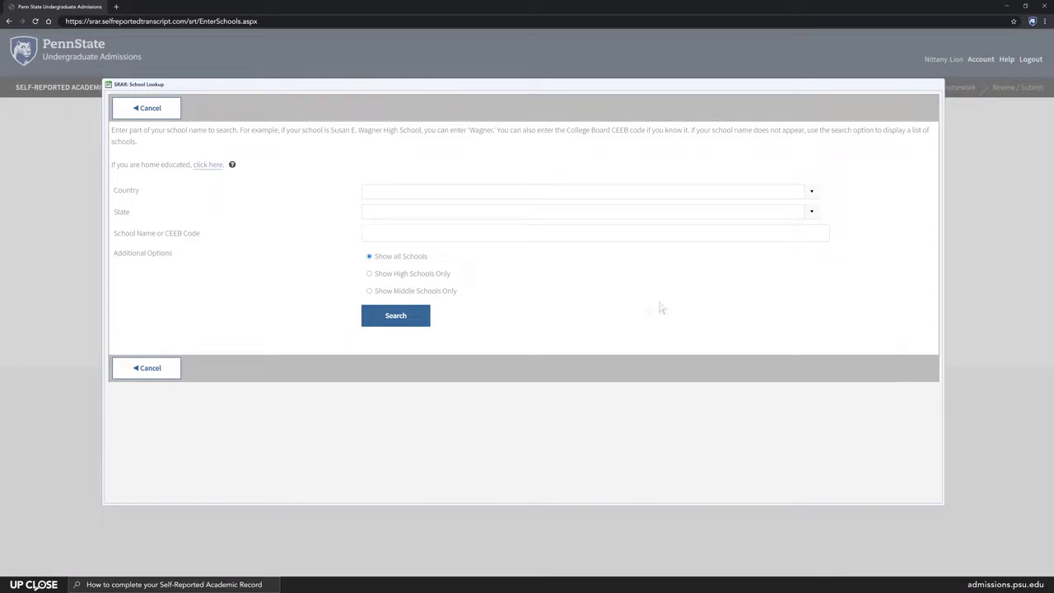
click(811, 193)
click(812, 211)
text(State College Area High School)
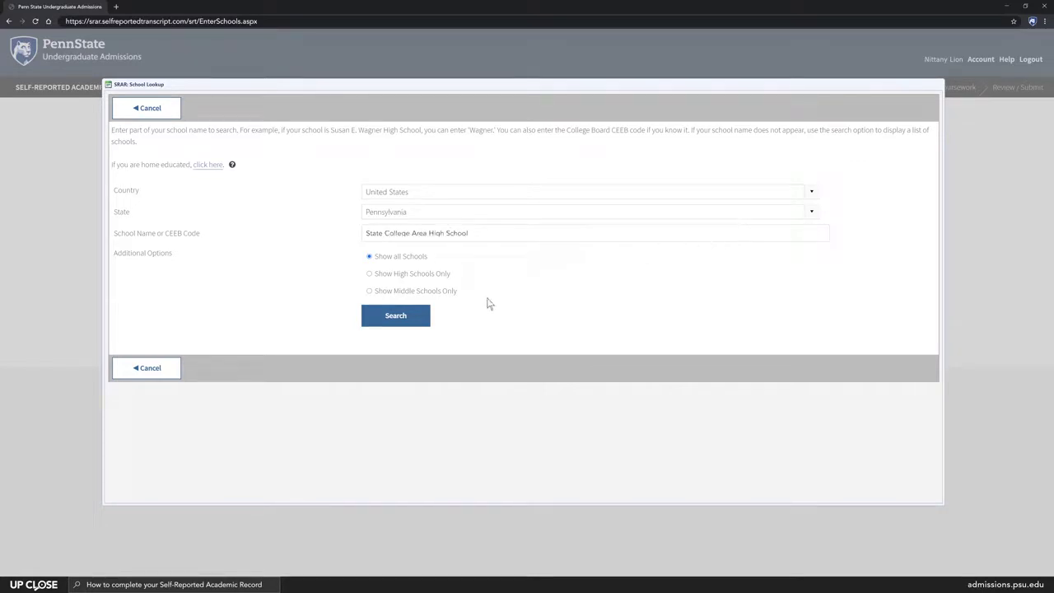
click(395, 321)
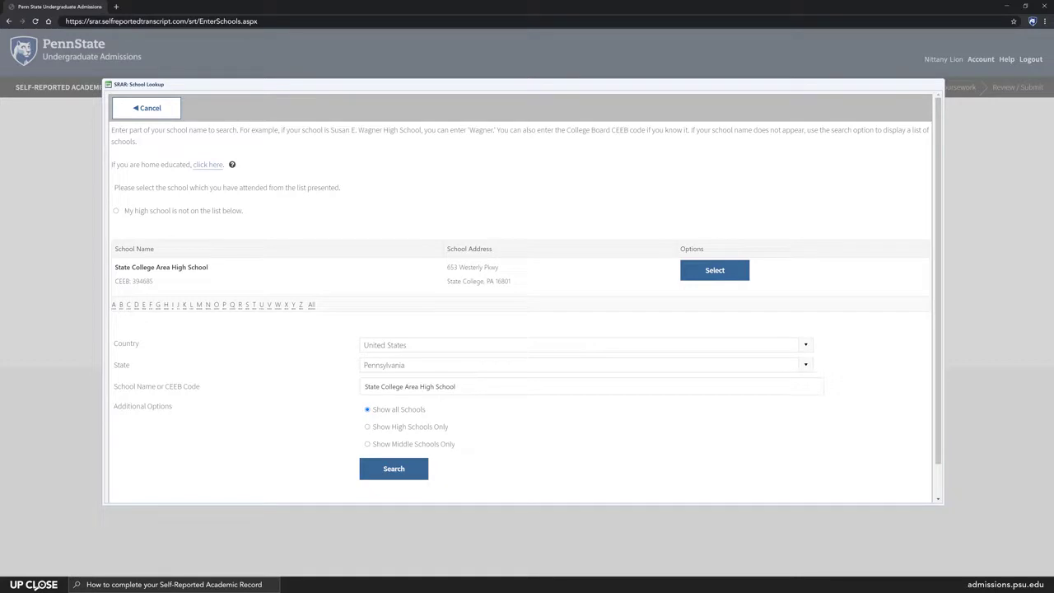
click(713, 271)
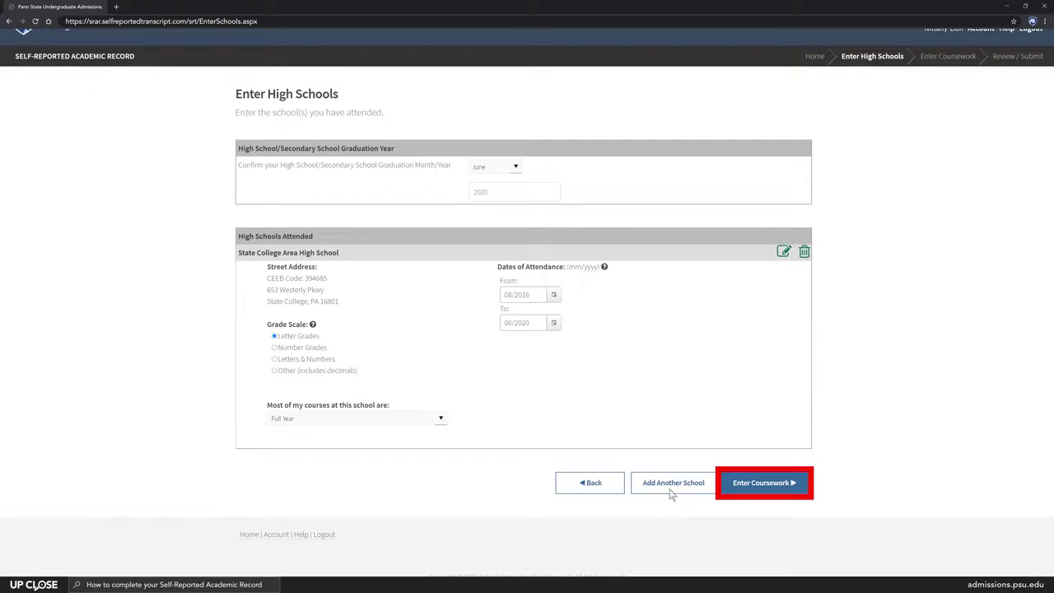
Proceed to coursework entry for the school and set the preference to enter coursework by Year.
click(763, 486)
scroll(527, 329, down, 1)
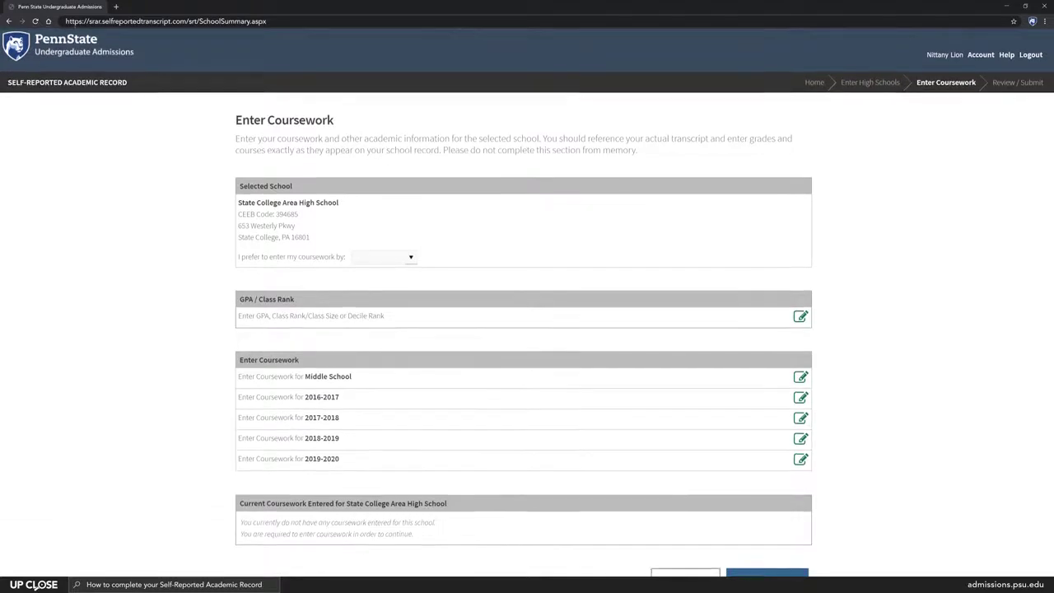
scroll(527, 329, down, 1)
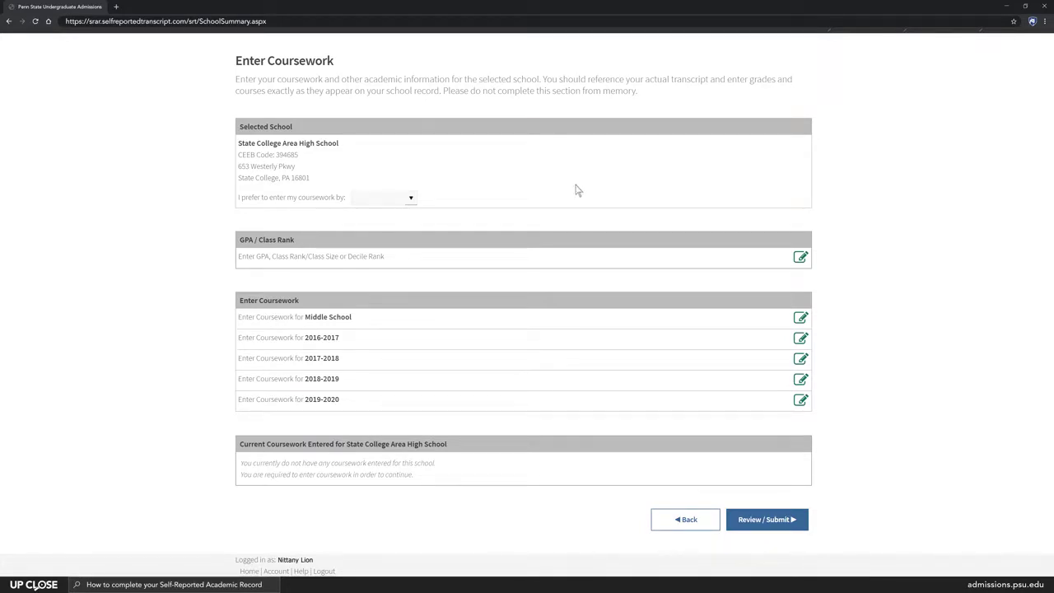
click(411, 200)
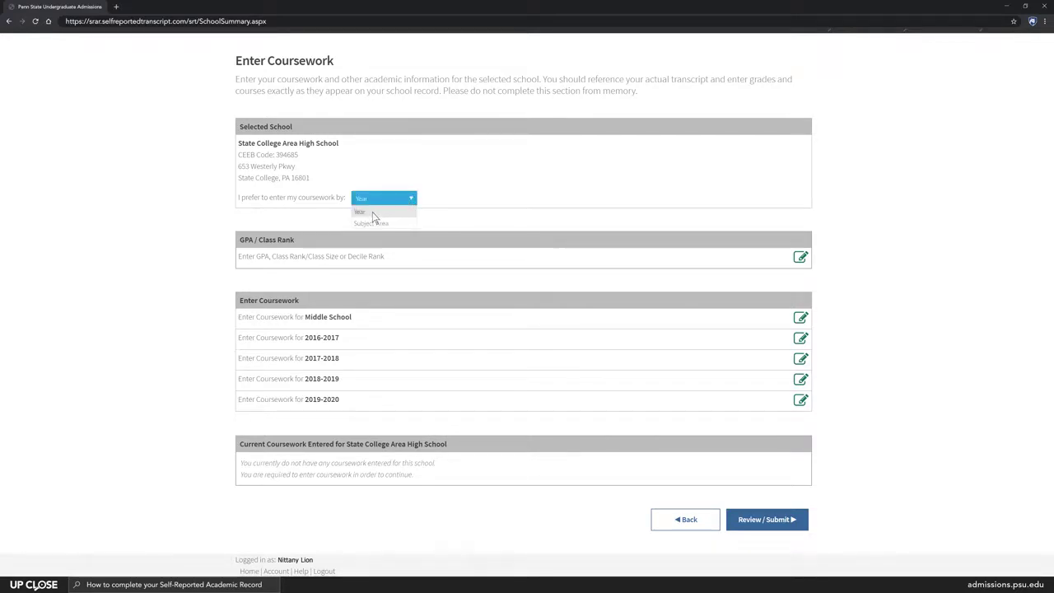
click(372, 212)
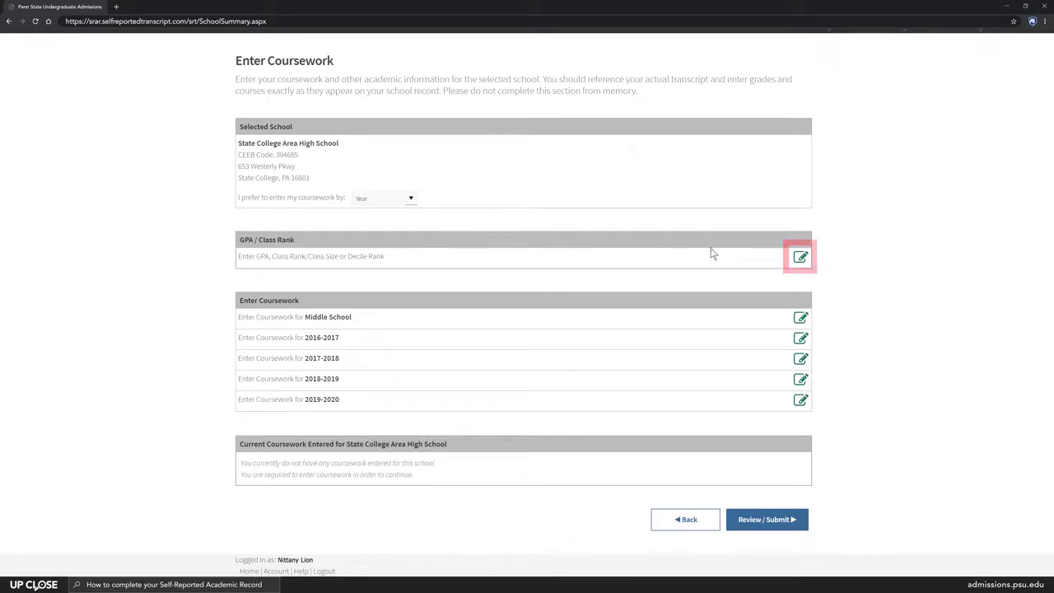
Enter weighted GPA 3.9, unweighted GPA 3.75 and weighted class rank 15 of 350, marking the unweighted rank as not reported.
click(801, 258)
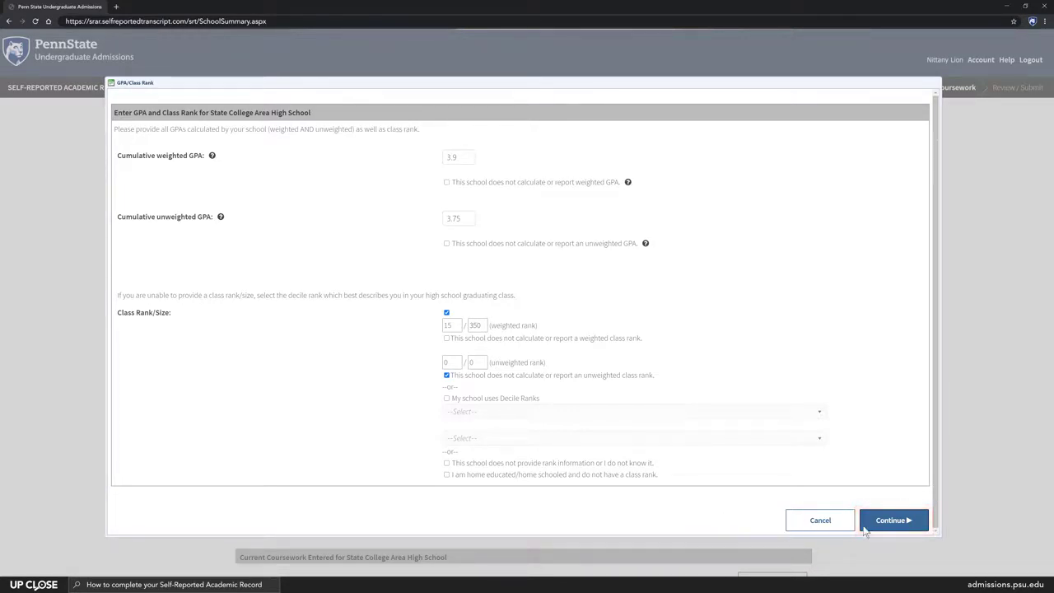
click(893, 521)
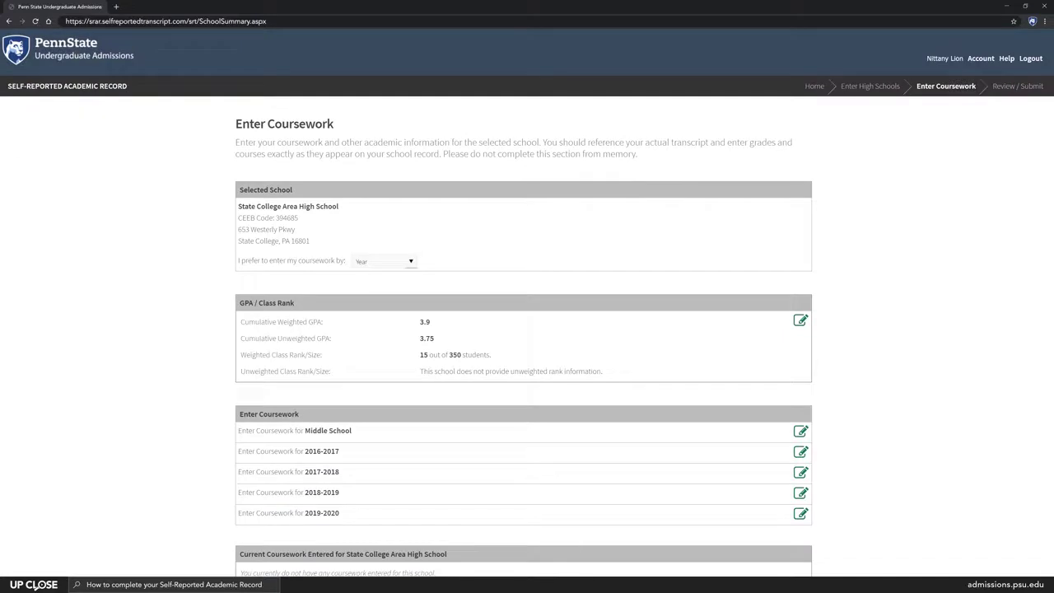
Open the 2016-2017 coursework, set its annual GPA to 3.9, and mark the courses as taken in 9th Grade.
scroll(527, 305, down, 1)
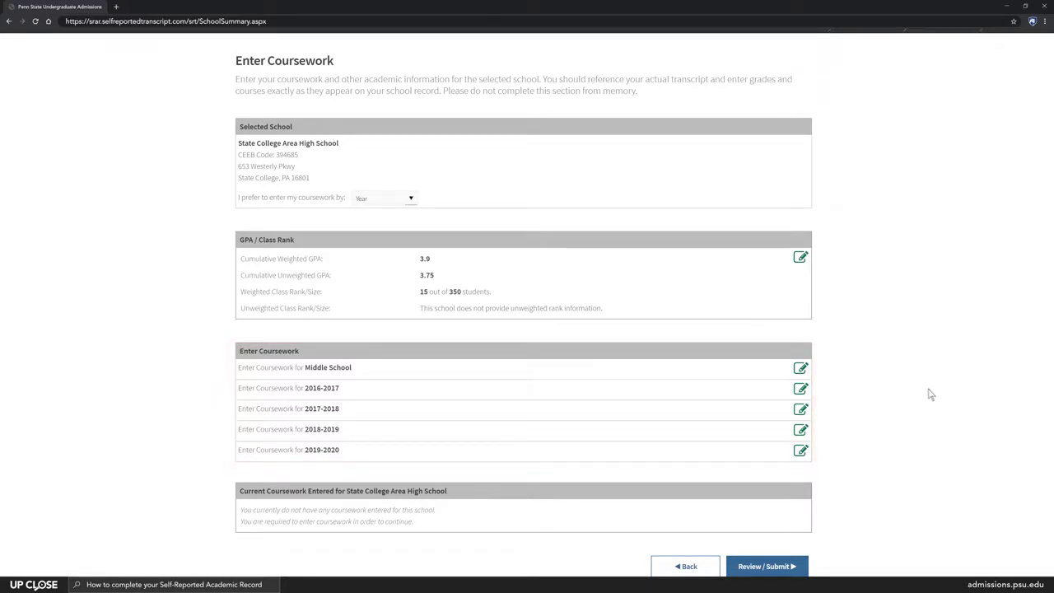
click(800, 390)
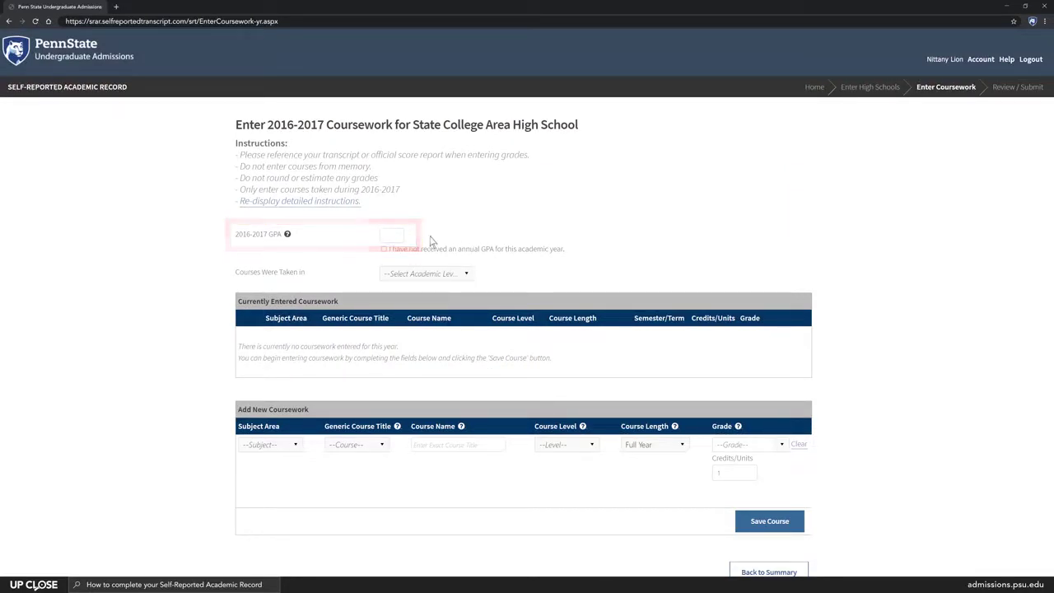
text(3.9)
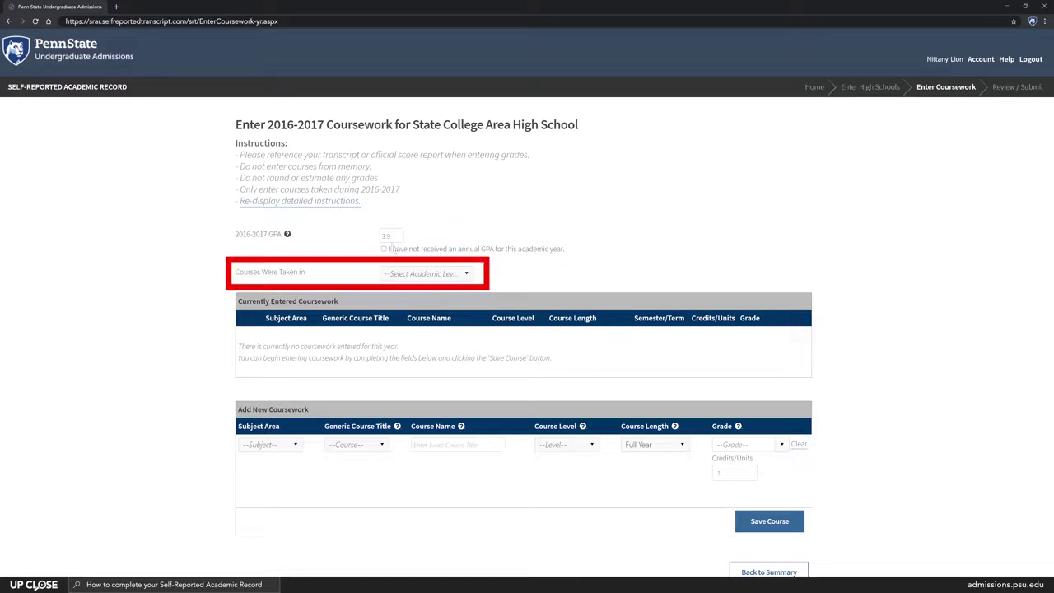
click(467, 275)
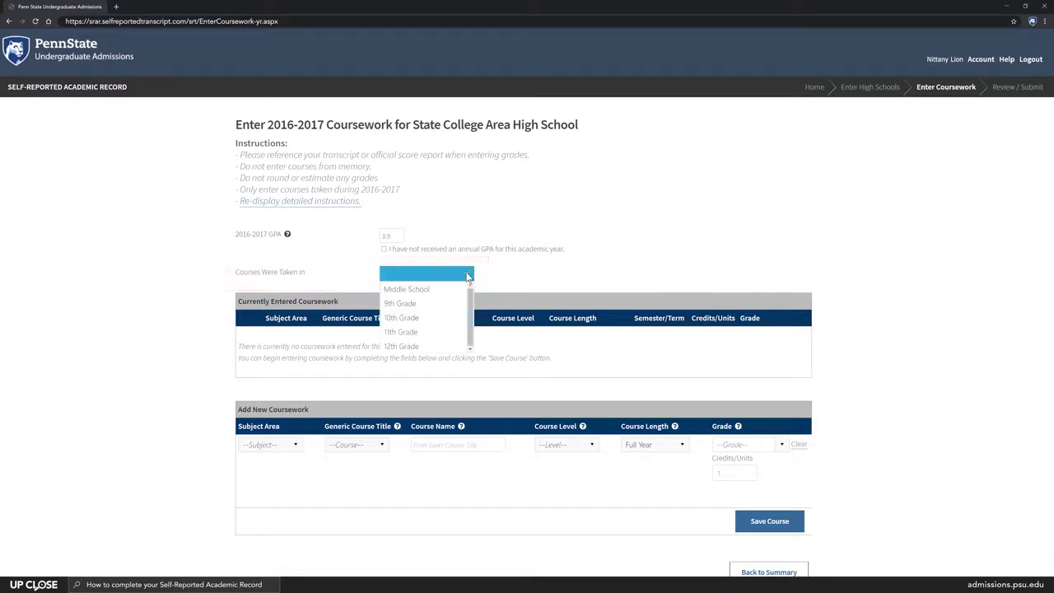
click(419, 303)
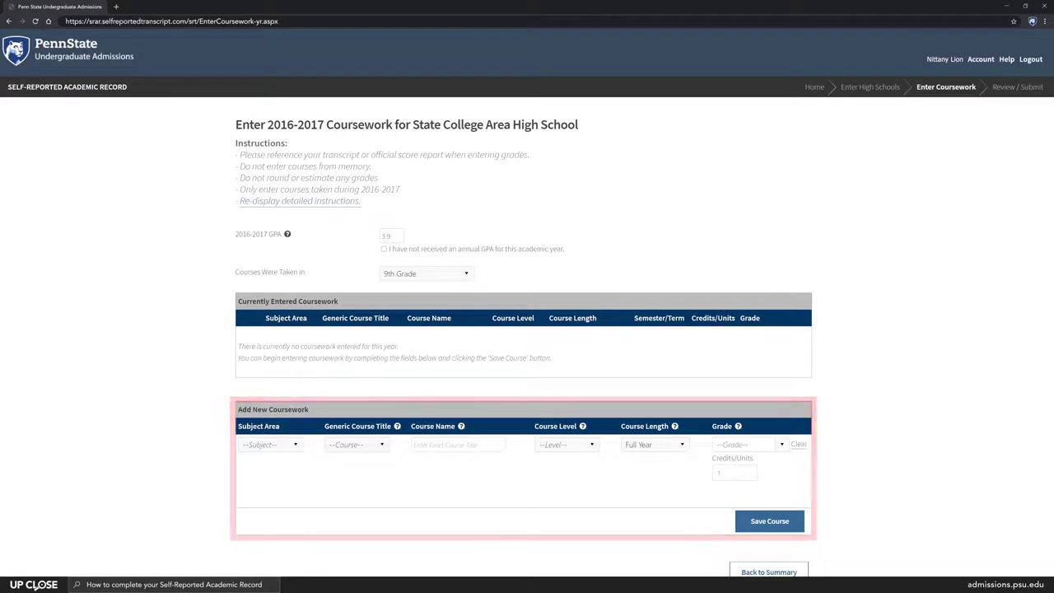
Add and save a Mathematics course with generic title ALGEBRA 2, name Honors ALGEBRA 2, level Honors, length Full Year and grade A.
scroll(527, 329, down, 1)
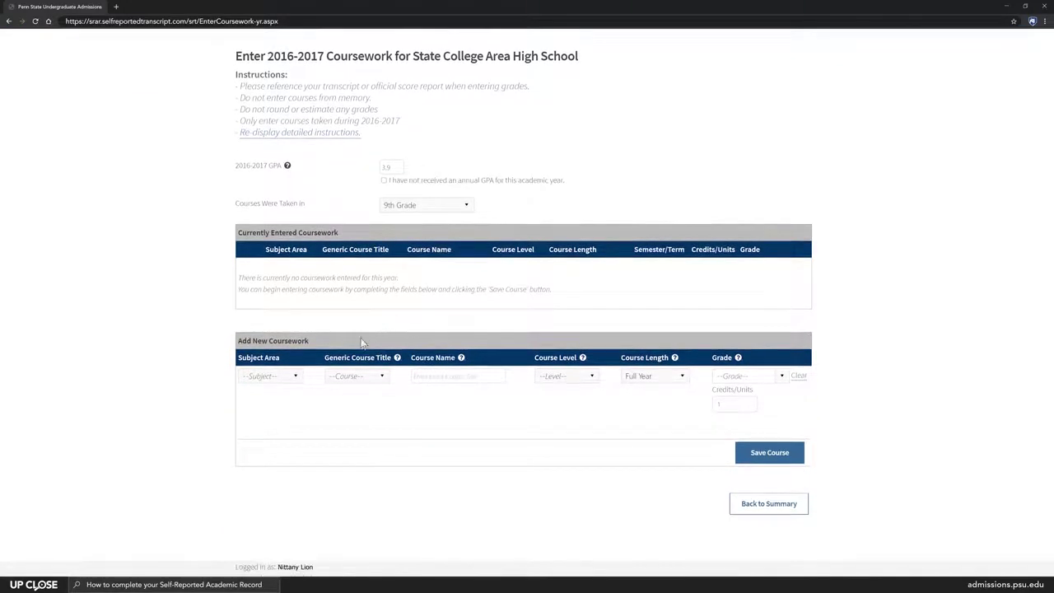
click(296, 377)
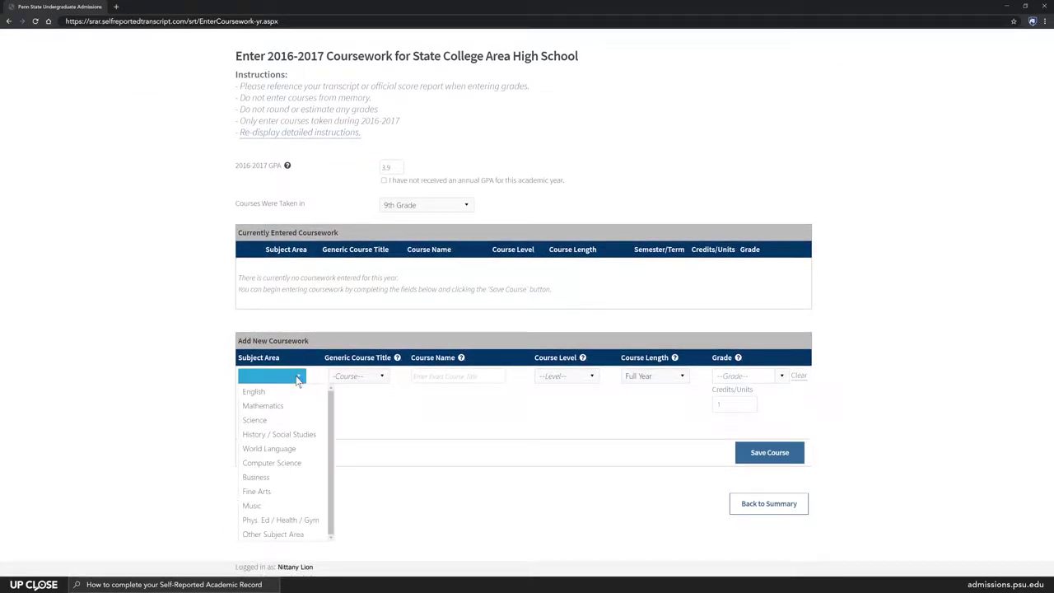
click(266, 406)
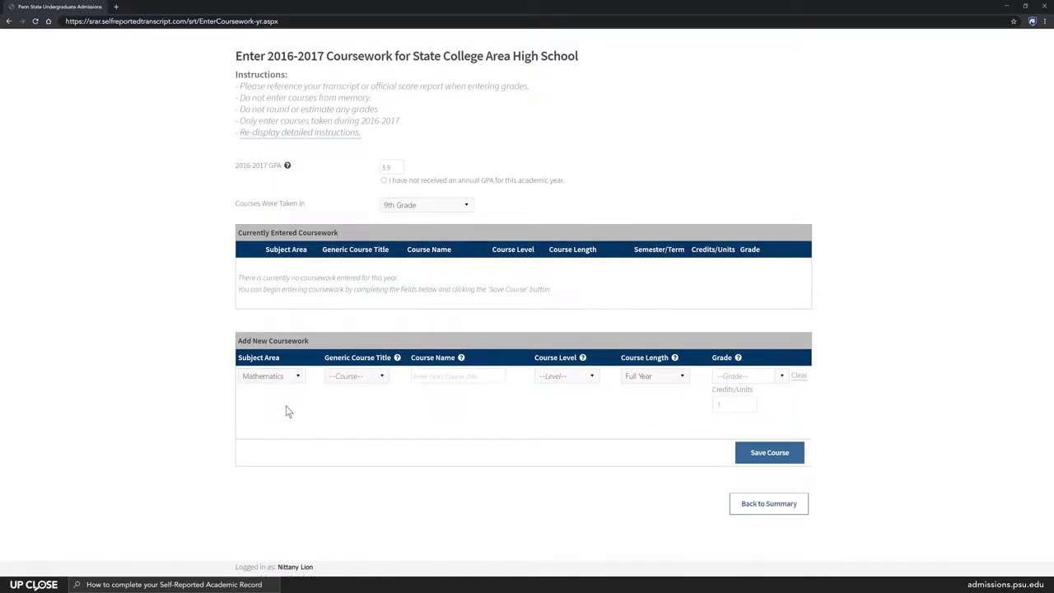
click(384, 378)
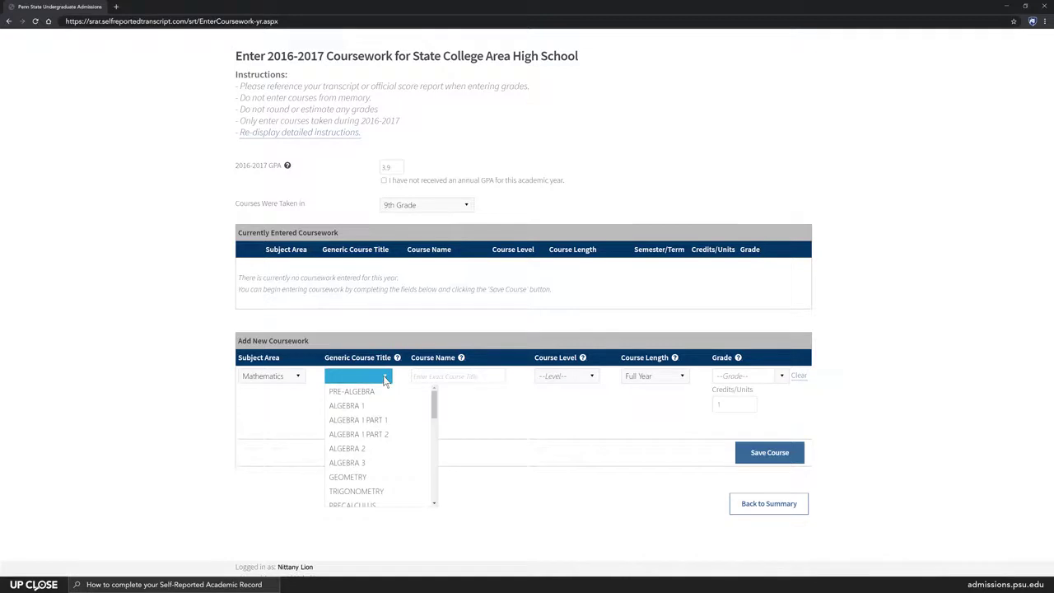
click(369, 448)
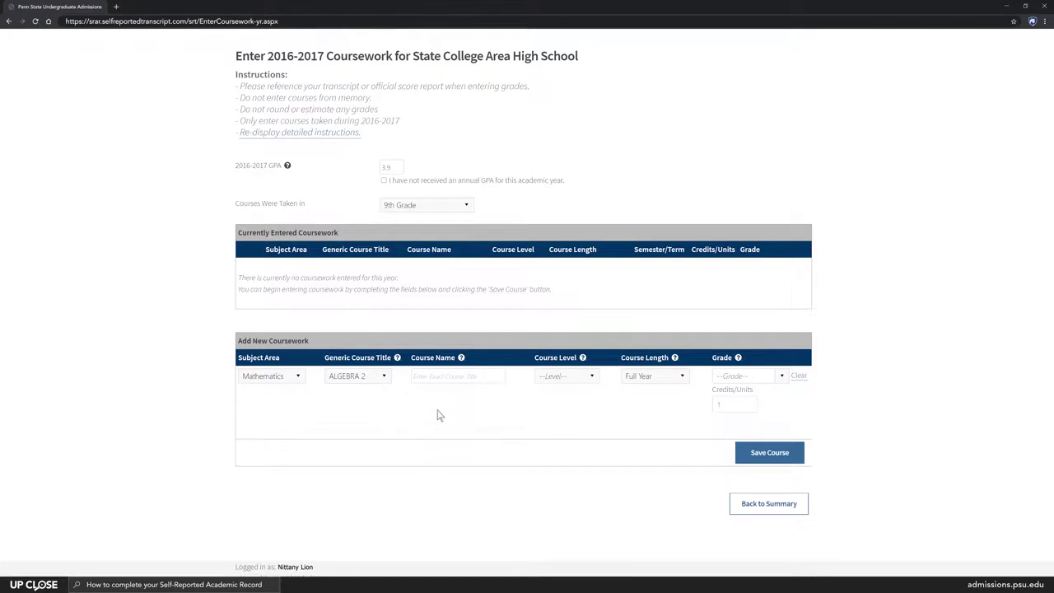
text(Honors ALGEBRA 2)
click(595, 378)
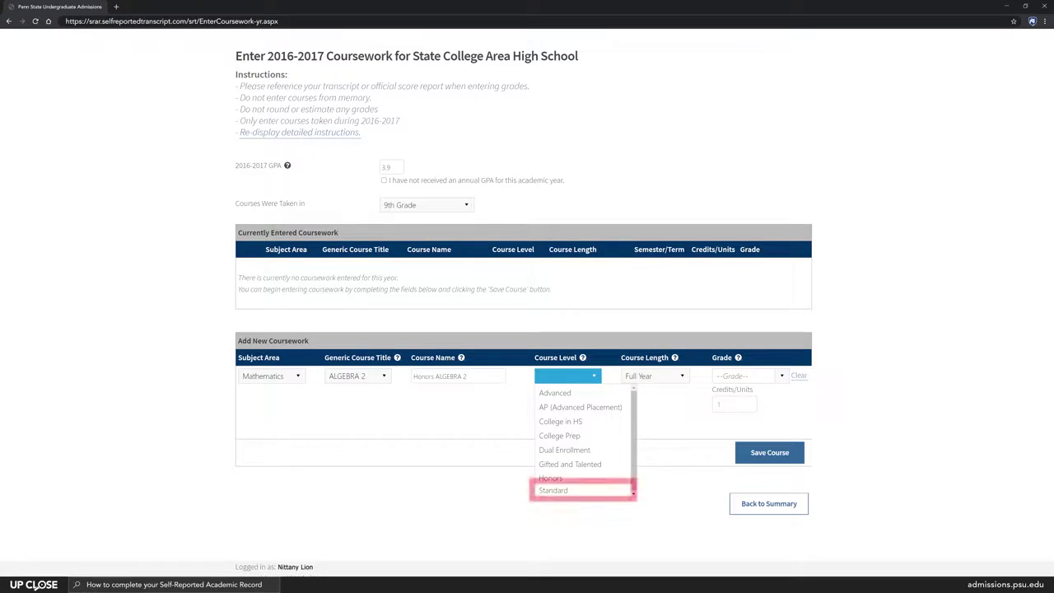
click(565, 480)
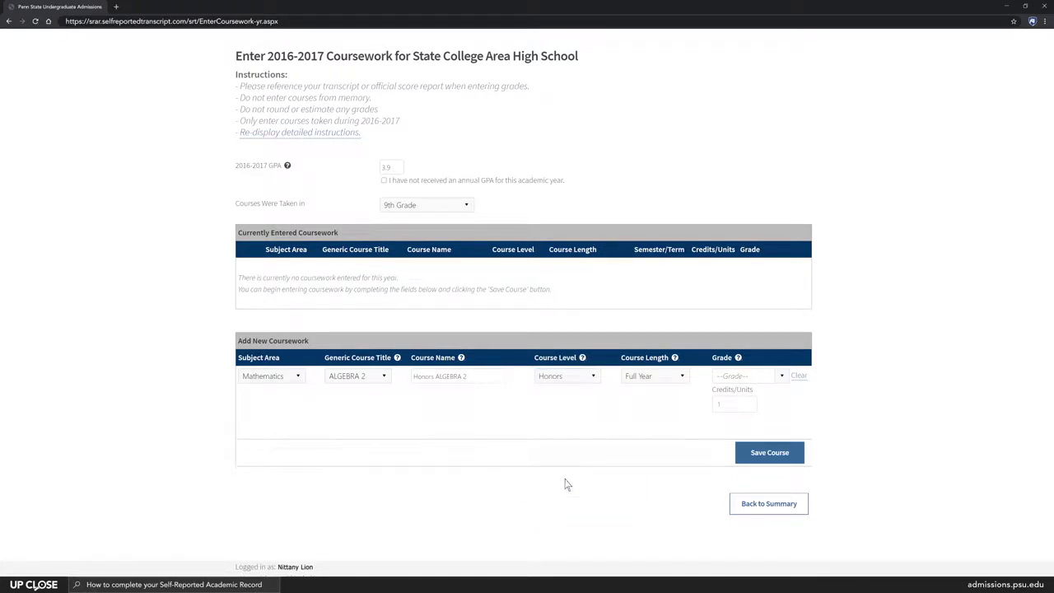
click(683, 378)
click(770, 455)
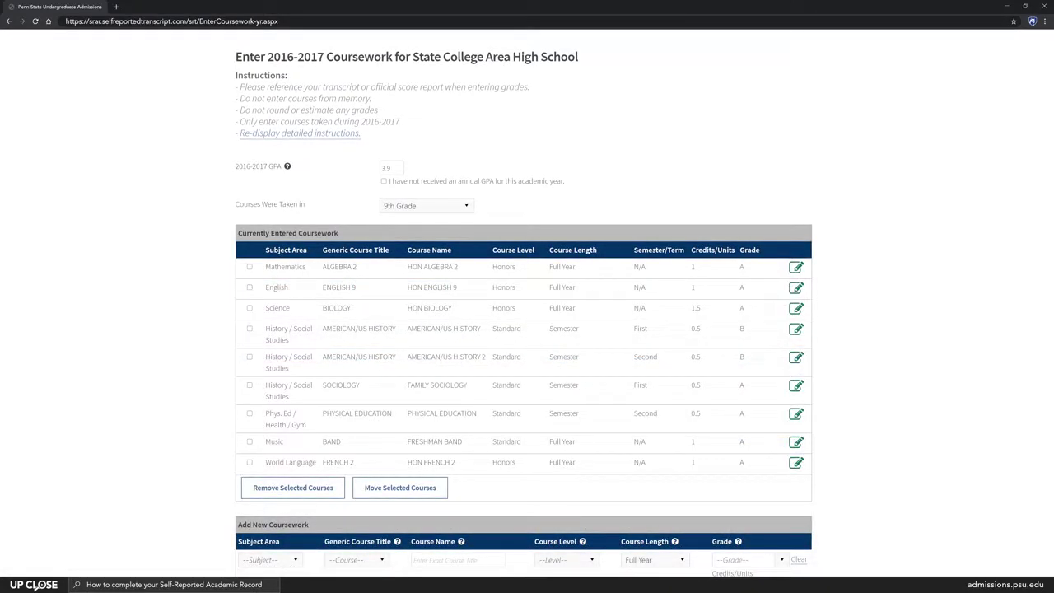
Review the entered 2016-2017 courses, return to the coursework summary, and look through the coursework listed there.
scroll(523, 306, down, 2)
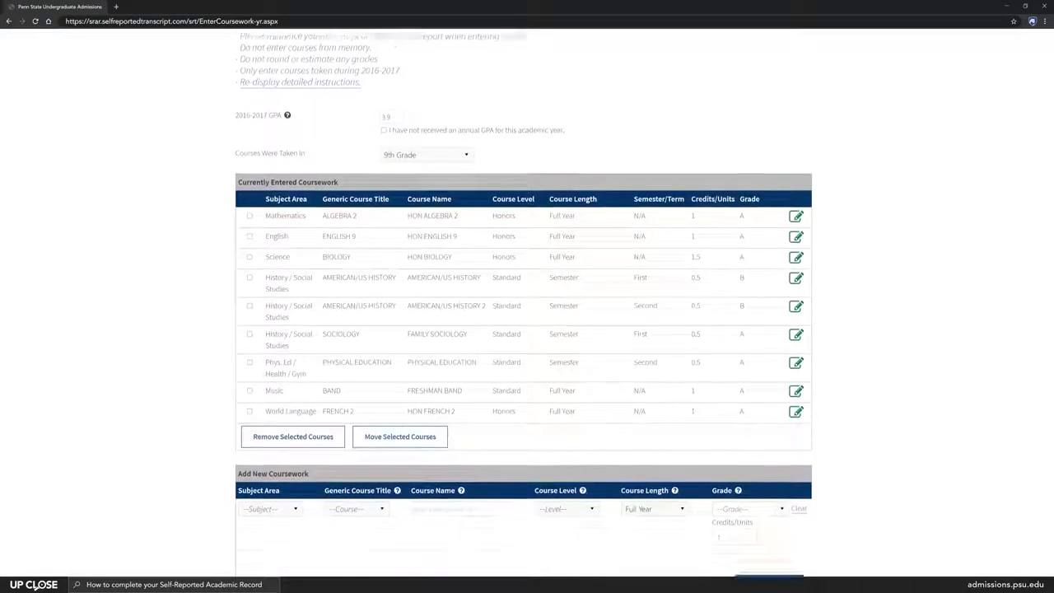
scroll(523, 306, down, 1)
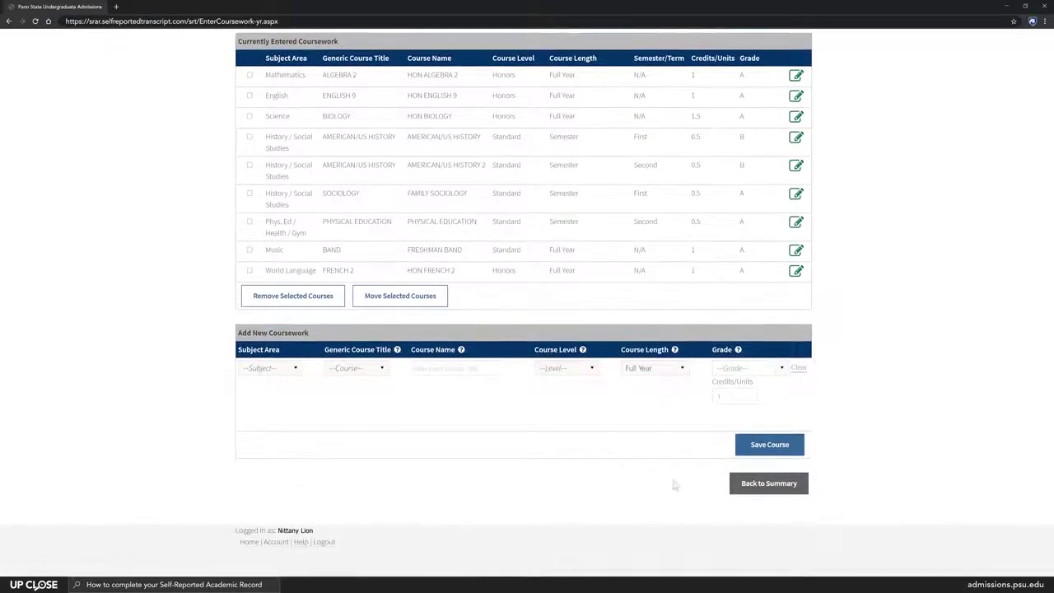
click(767, 486)
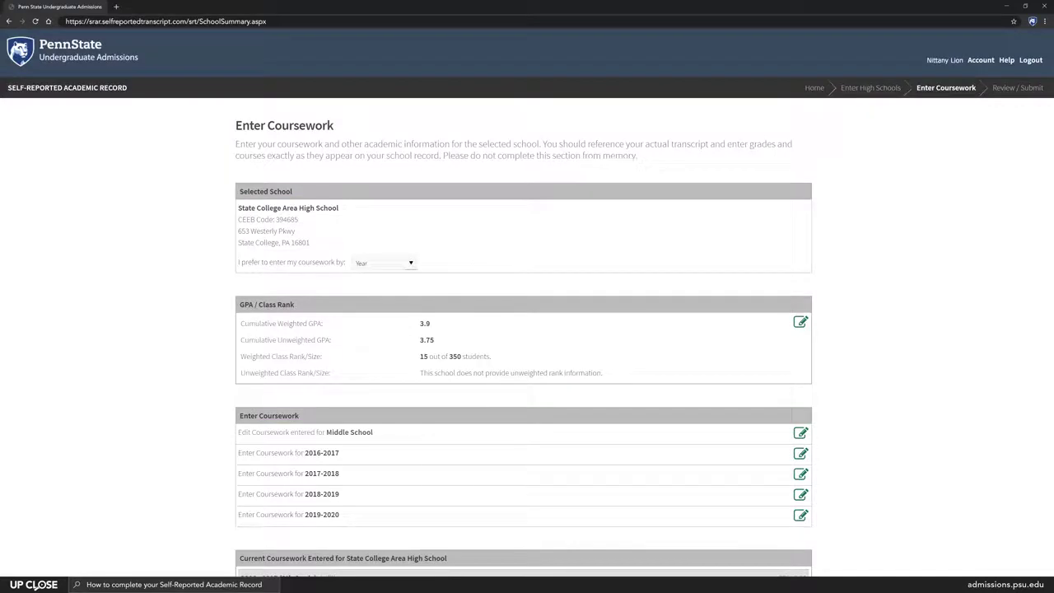
scroll(526, 303, down, 3)
scroll(527, 303, down, 1)
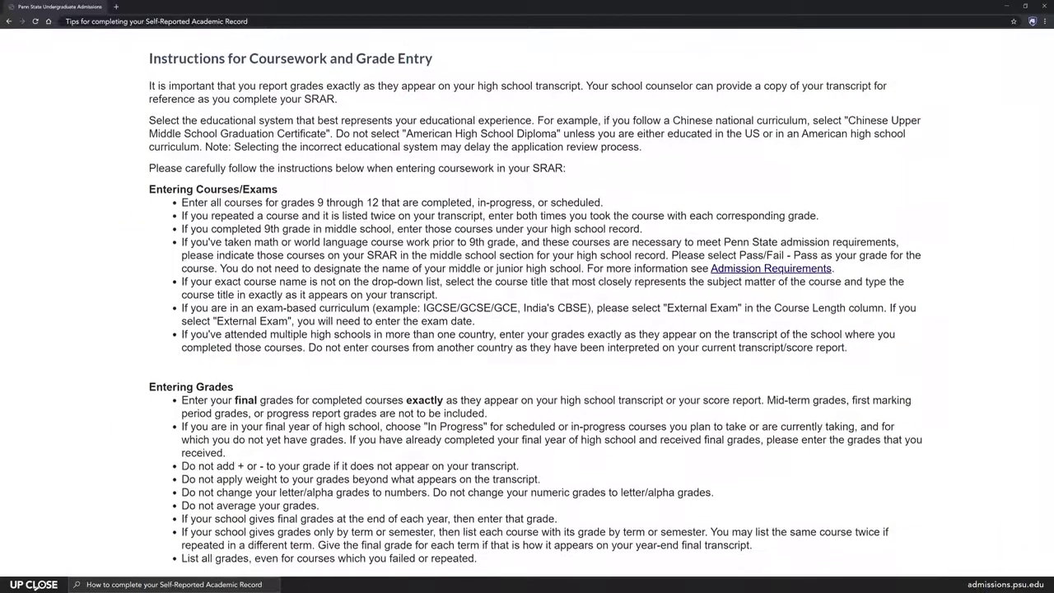
For a new 2019-2020 course, set the subject area to Other Subject Area, then open the generic course title and grade choices.
scroll(527, 297, down, 5)
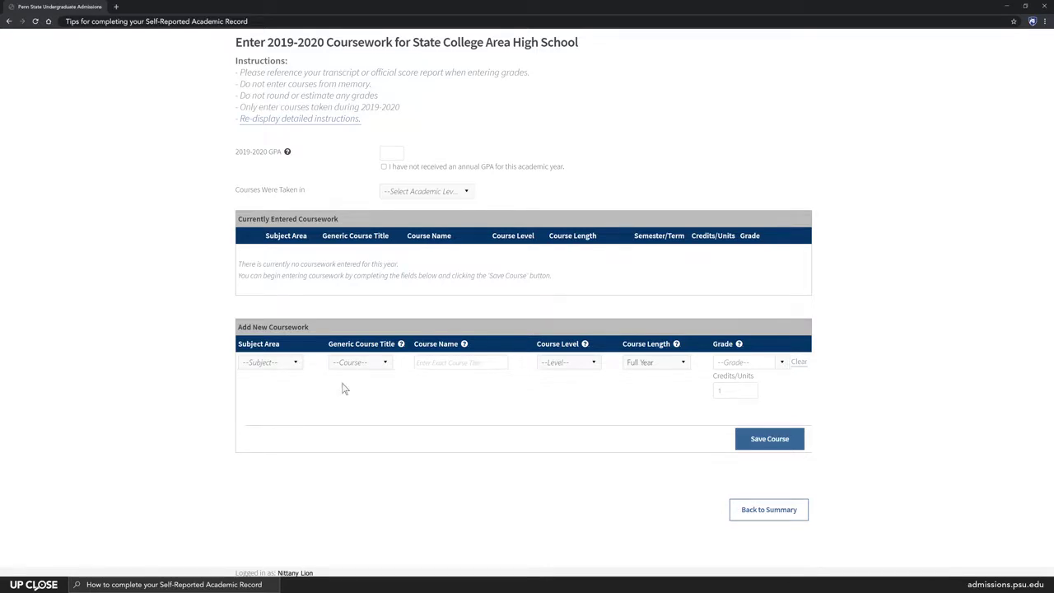
click(297, 364)
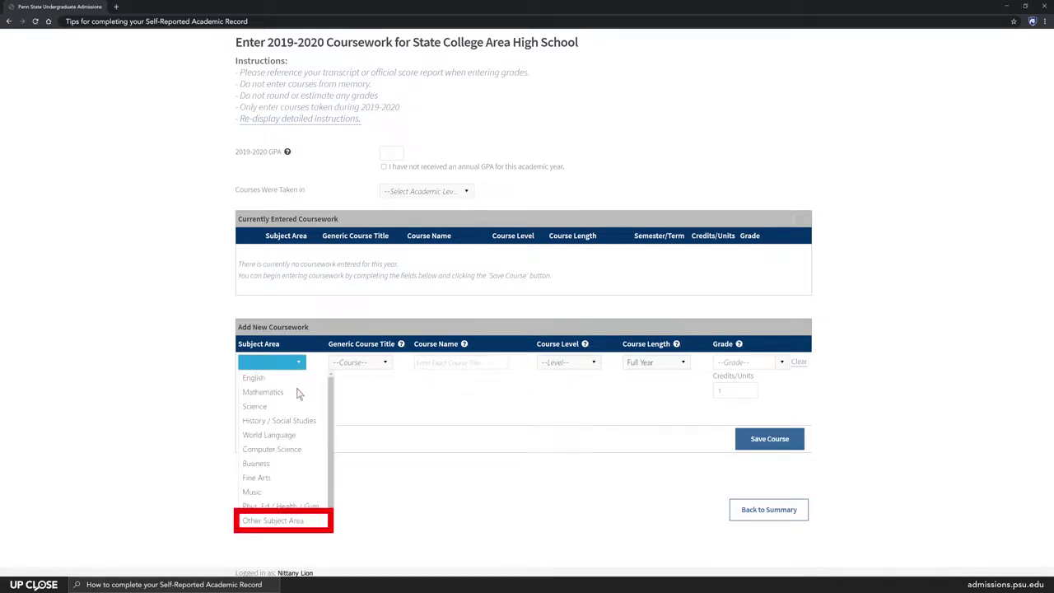
click(307, 521)
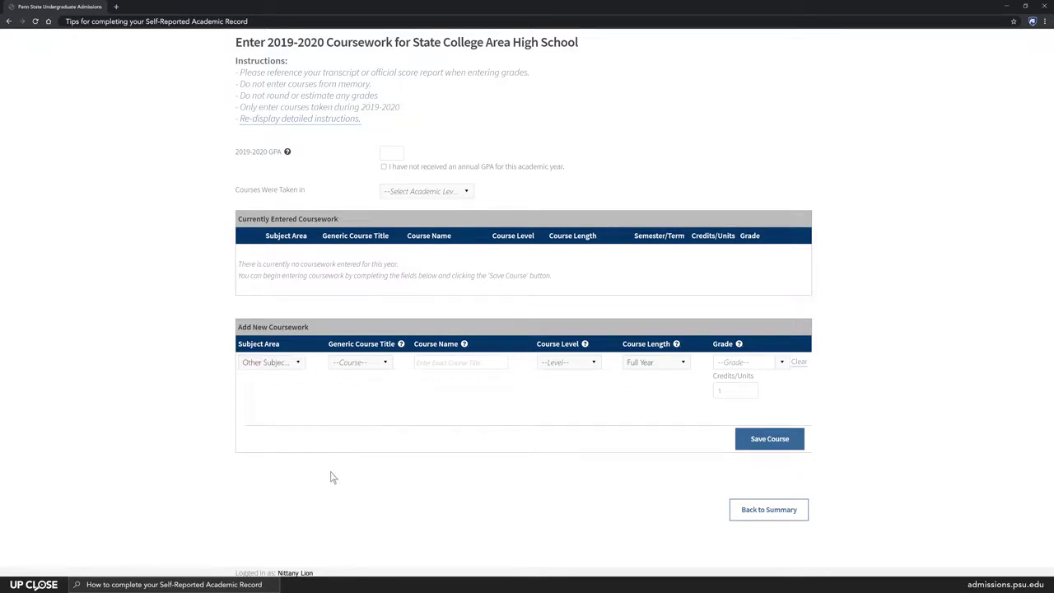
click(386, 365)
click(782, 364)
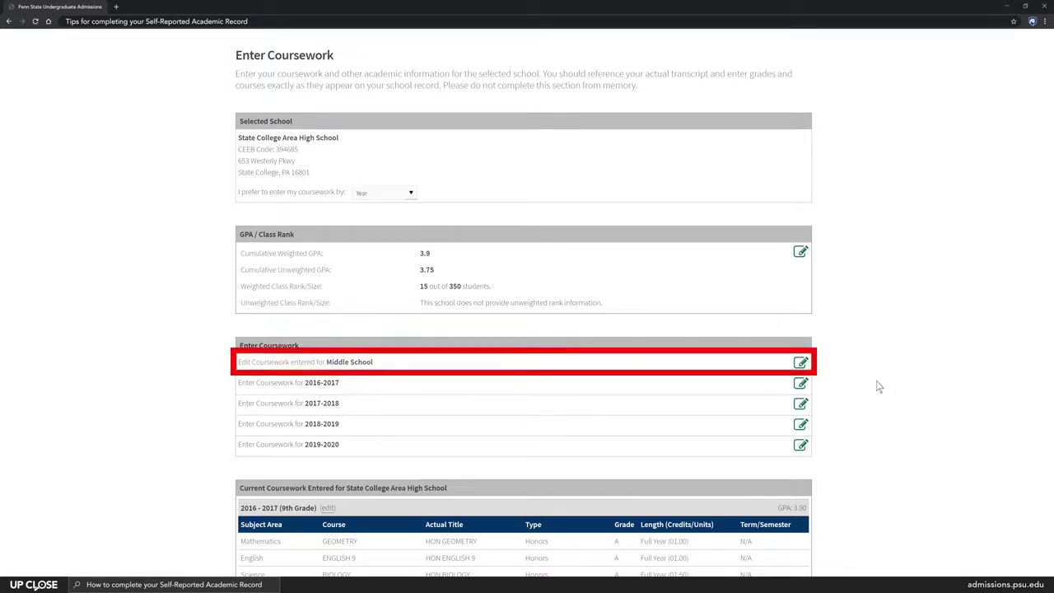
Open the Middle School coursework and set the grade of the SPANISH 1 course to Pass/Fail - Pass.
click(800, 363)
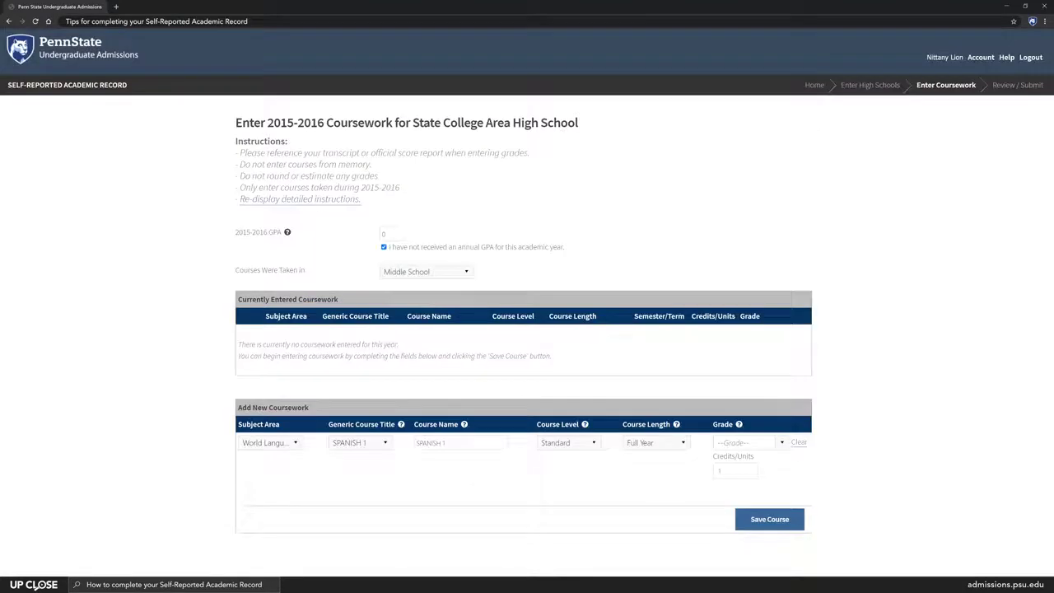
scroll(527, 330, down, 1)
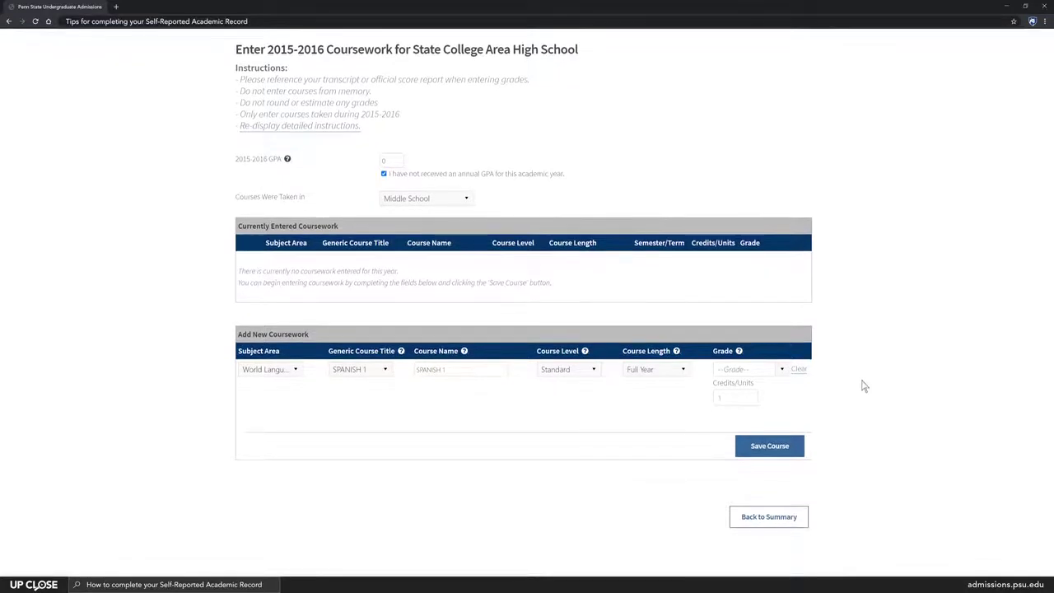
click(782, 371)
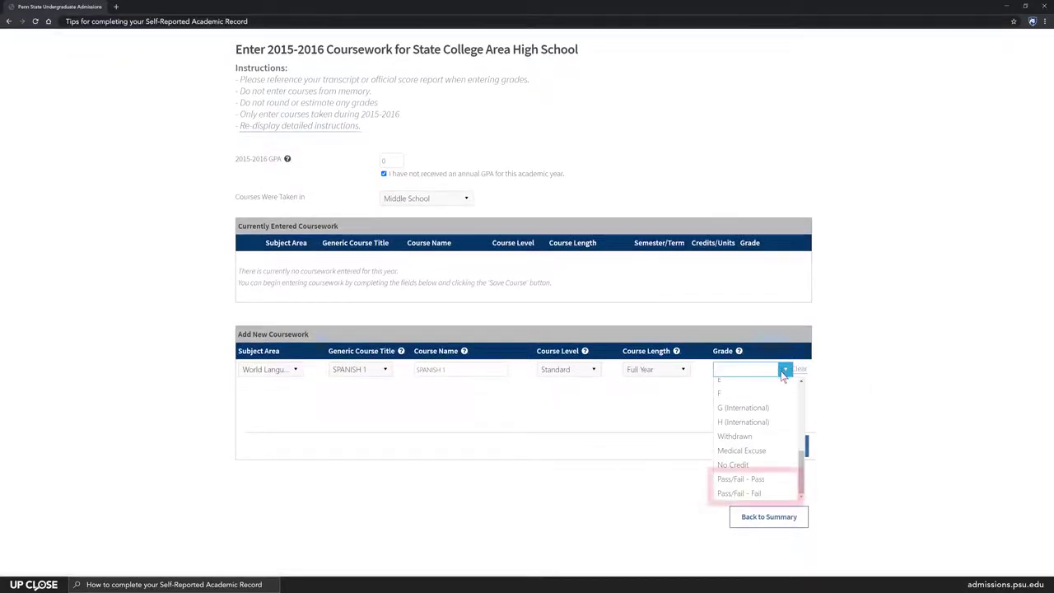
click(766, 483)
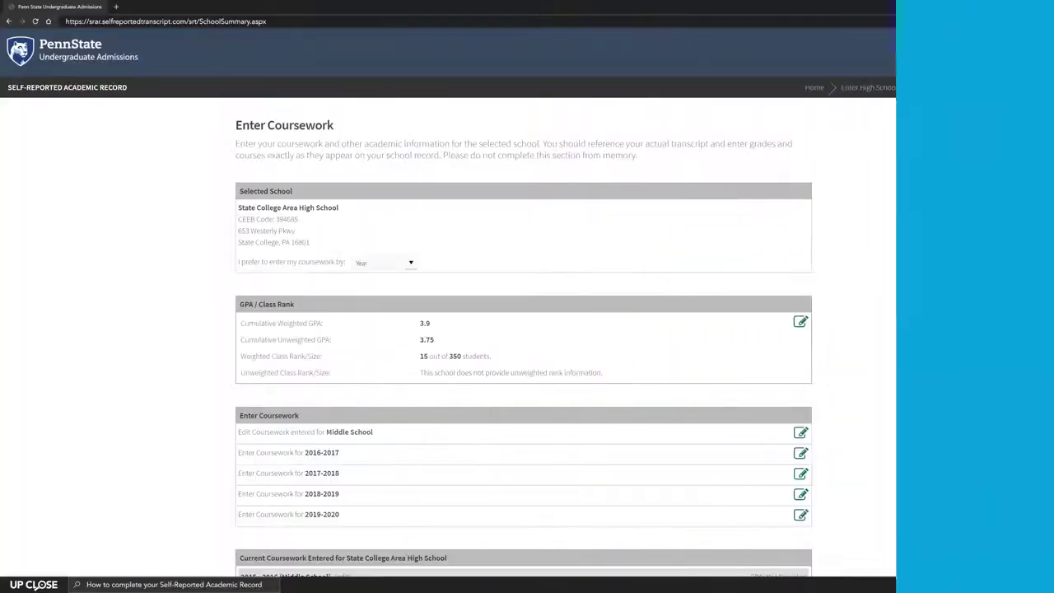
Check the coursework entered for Middle School through 12th Grade on the summary and proceed to review and submission.
scroll(527, 329, down, 2)
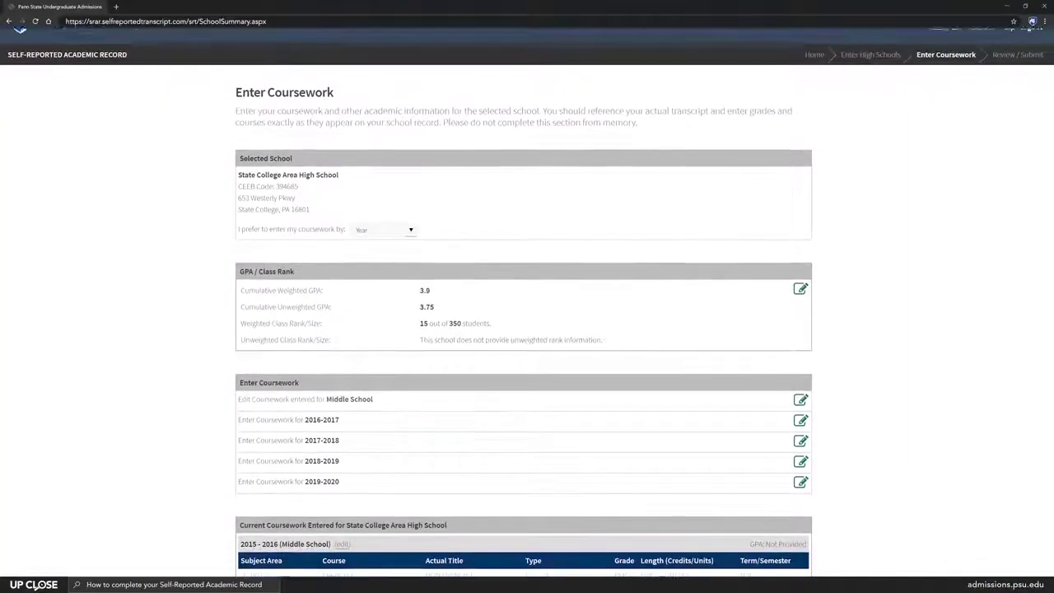
scroll(527, 329, down, 4)
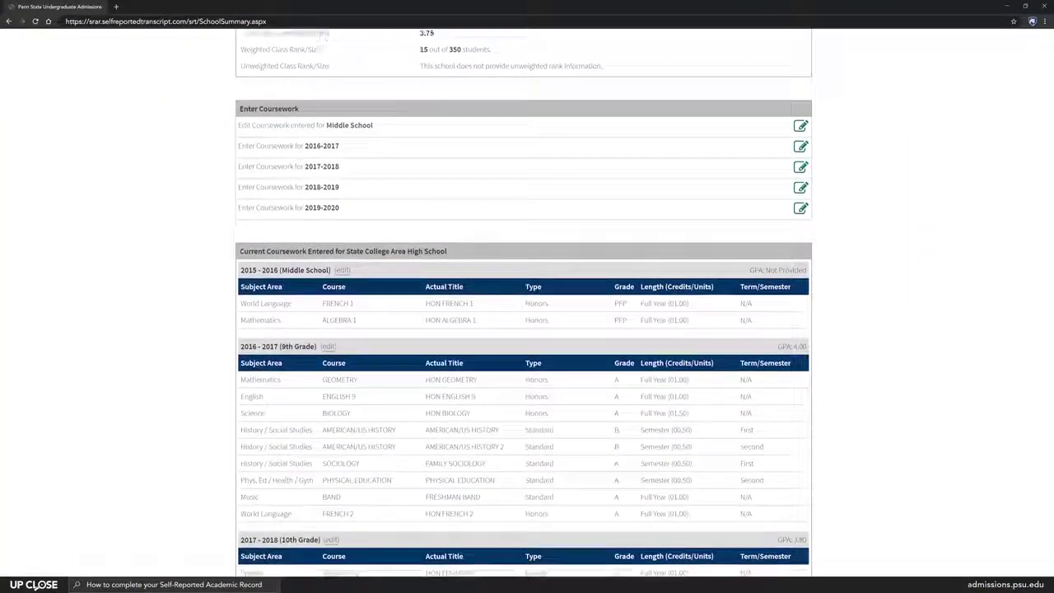
scroll(524, 303, down, 5)
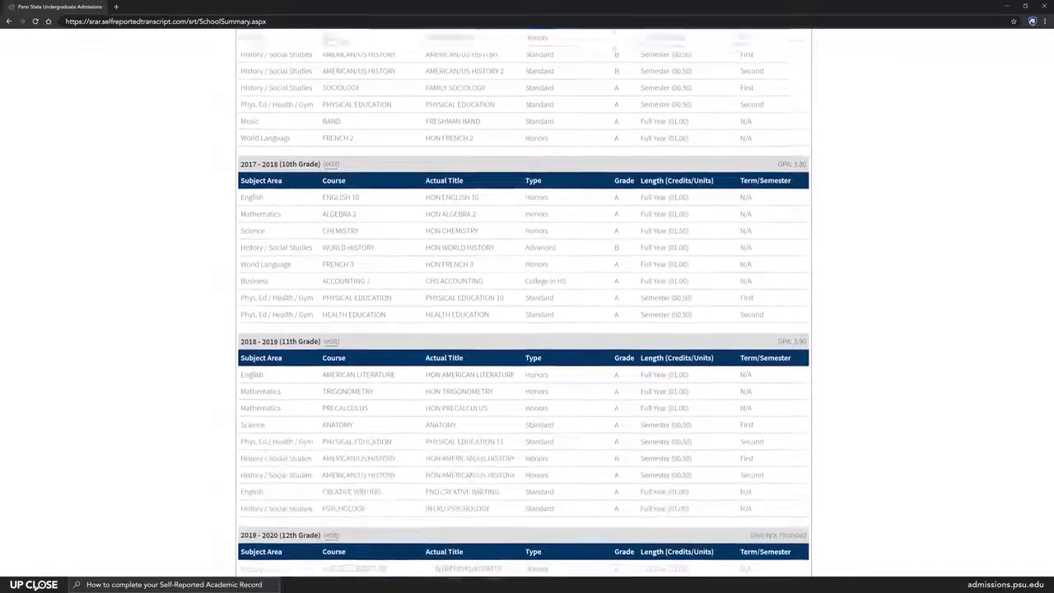
scroll(847, 483, down, 3)
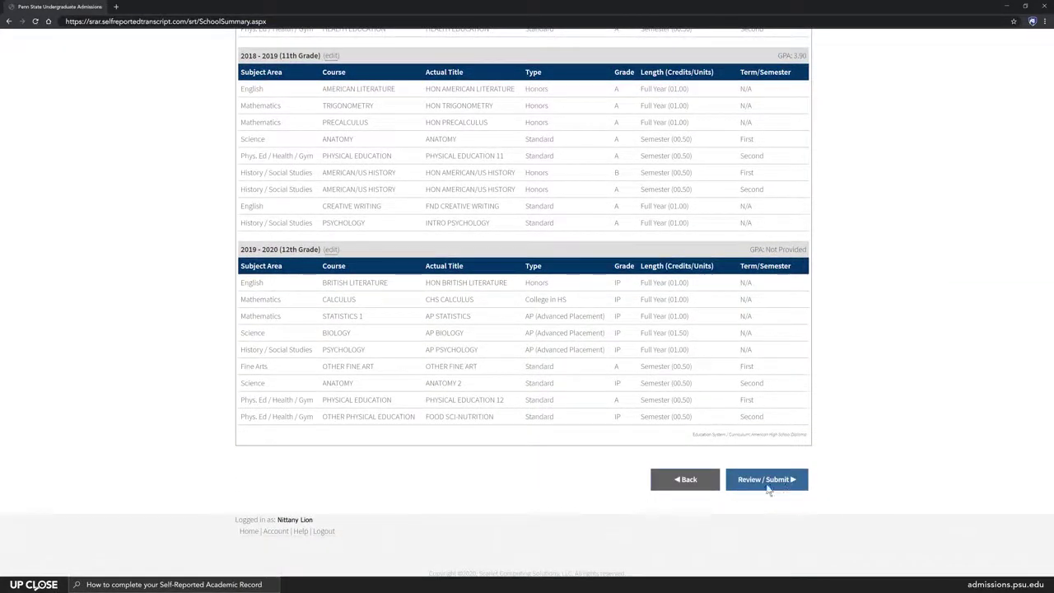
click(764, 481)
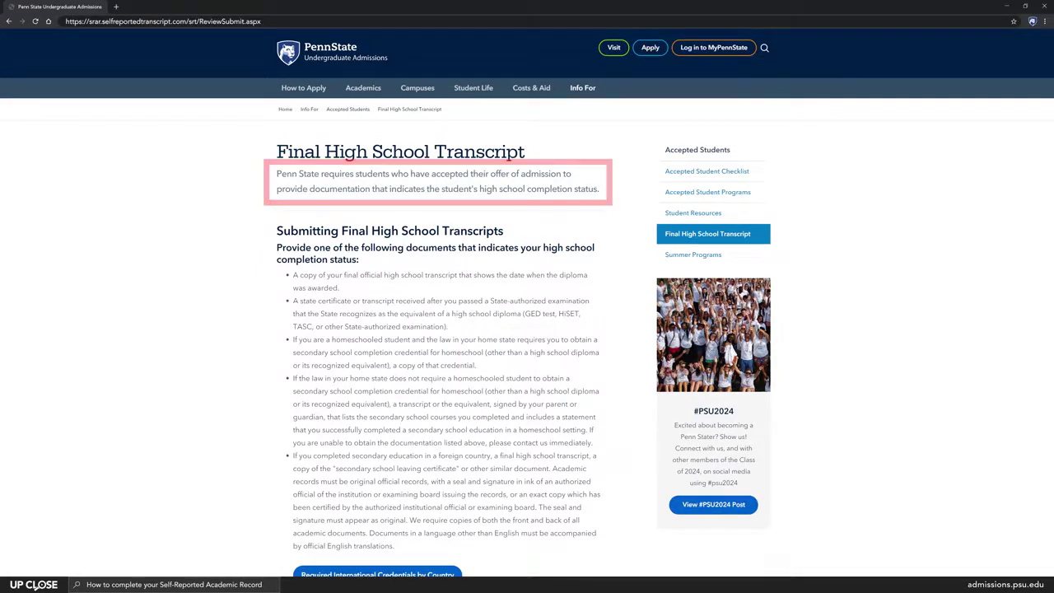
Read the Final High School Transcript page for accepted documents, submission methods and SRAR validation.
scroll(527, 303, down, 3)
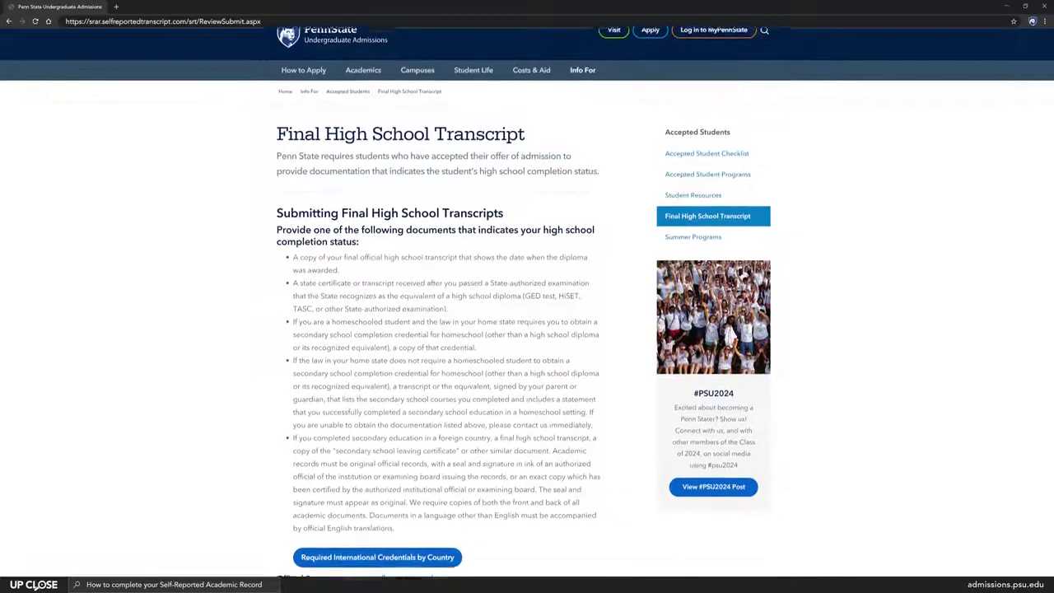
scroll(527, 303, down, 5)
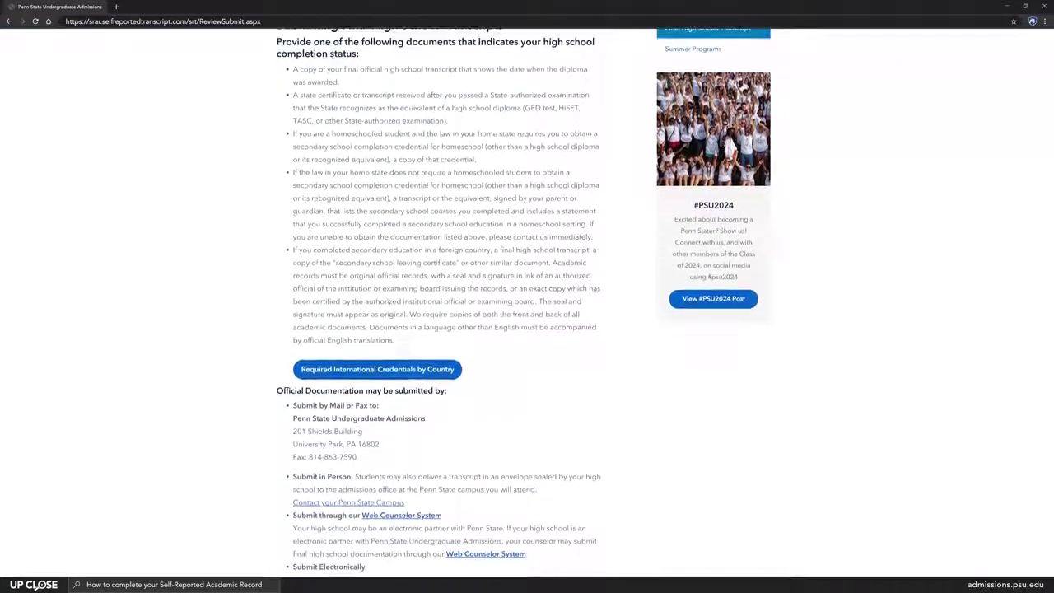
scroll(527, 303, down, 2)
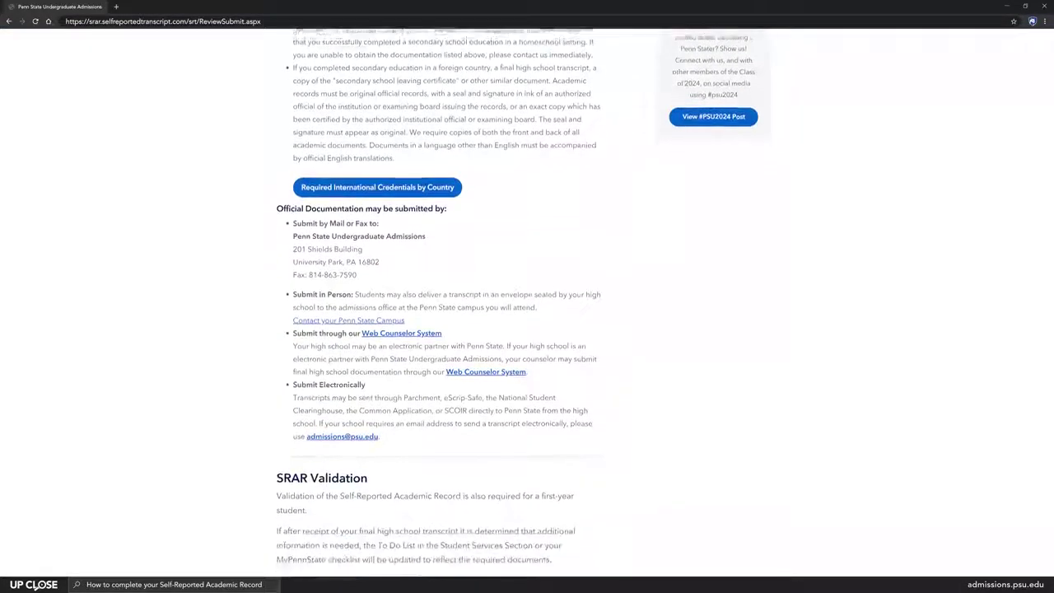